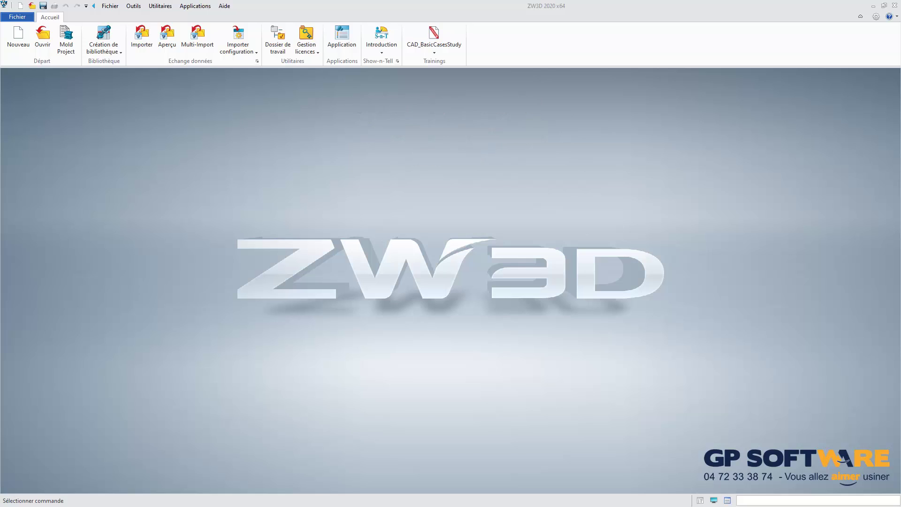
Review the drawing templates offered for a new file, and close the dialog without creating anything
click(17, 45)
drag(468, 156, 533, 137)
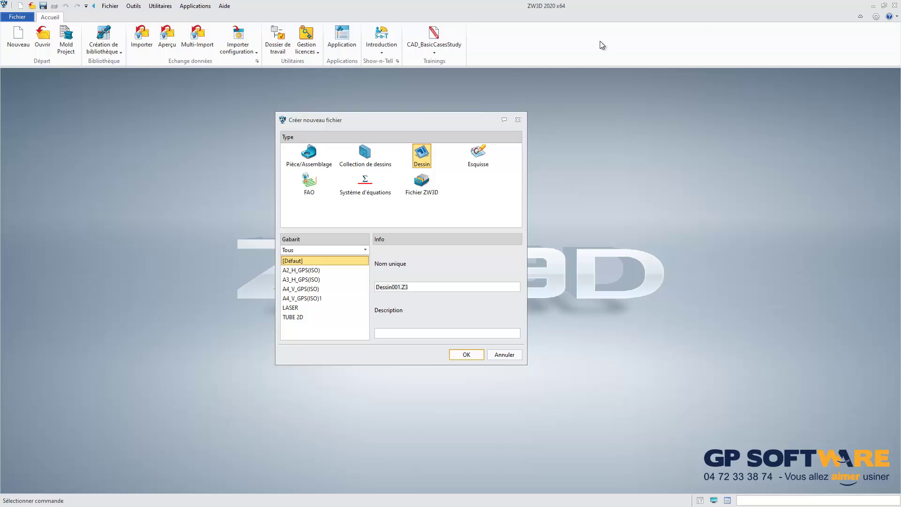
click(518, 119)
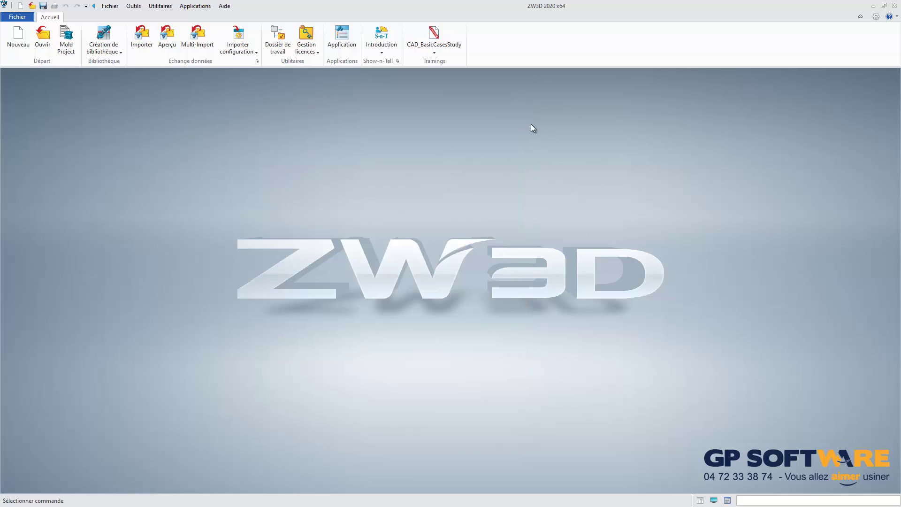
Display the file settings in the configuration and widen the dialog to examine the full template file path
click(877, 18)
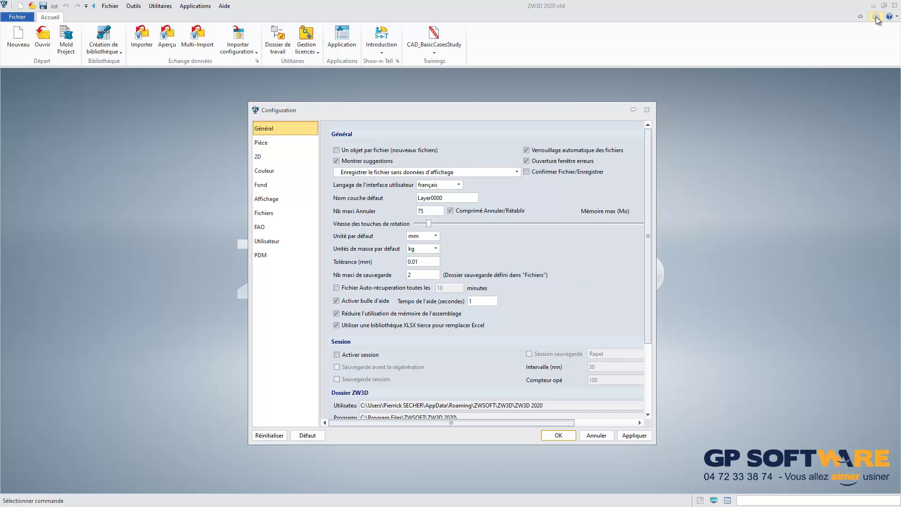
drag(533, 111, 415, 142)
drag(345, 148, 358, 110)
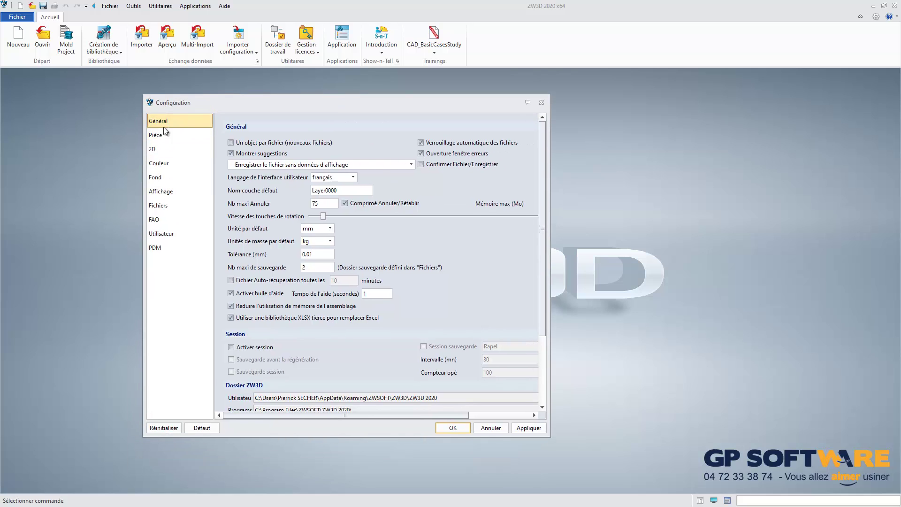
click(163, 209)
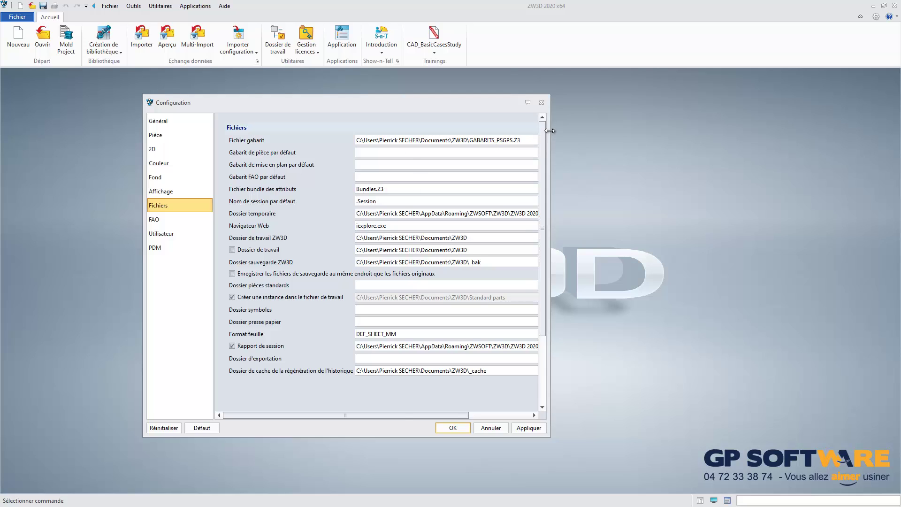
drag(550, 136, 692, 138)
drag(518, 140, 300, 138)
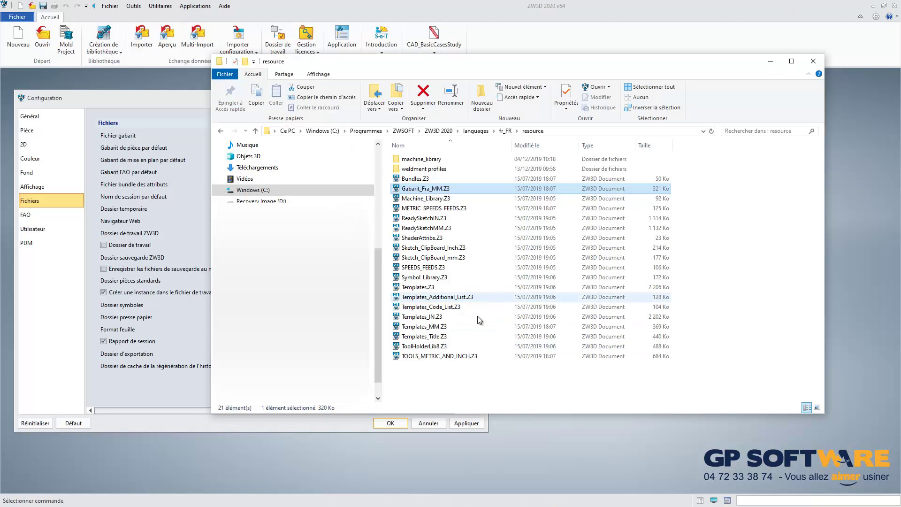
Point out Templates_MM.Z3 and Gabarit_Fra_MM.Z3 in the fr_FR resource folder and close the folder window
click(434, 328)
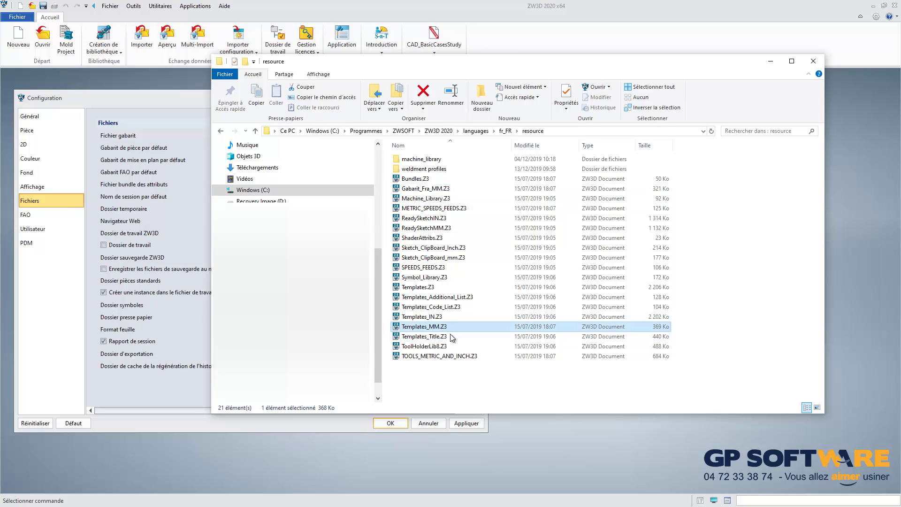
click(420, 189)
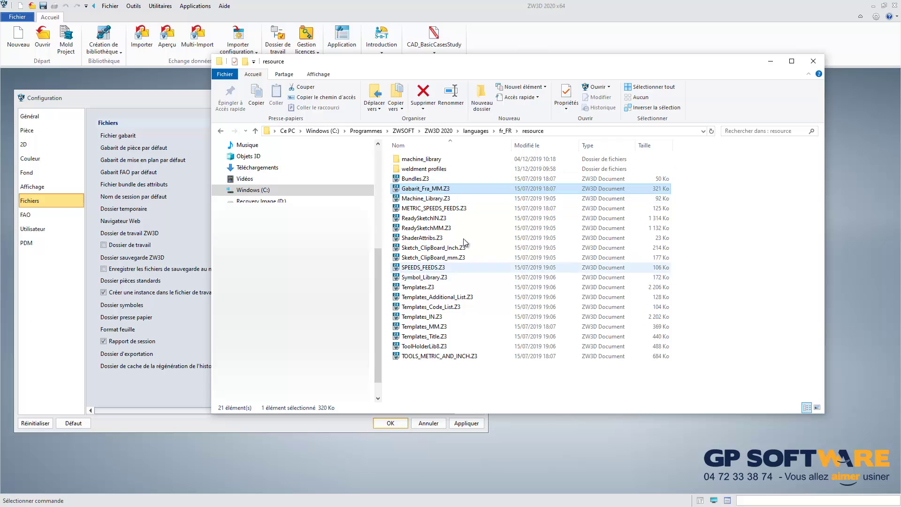
drag(478, 69, 420, 91)
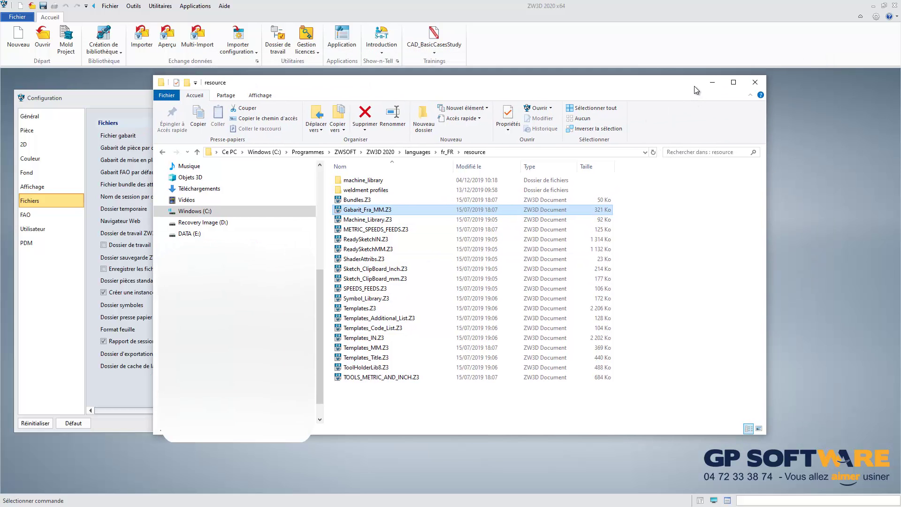
click(755, 82)
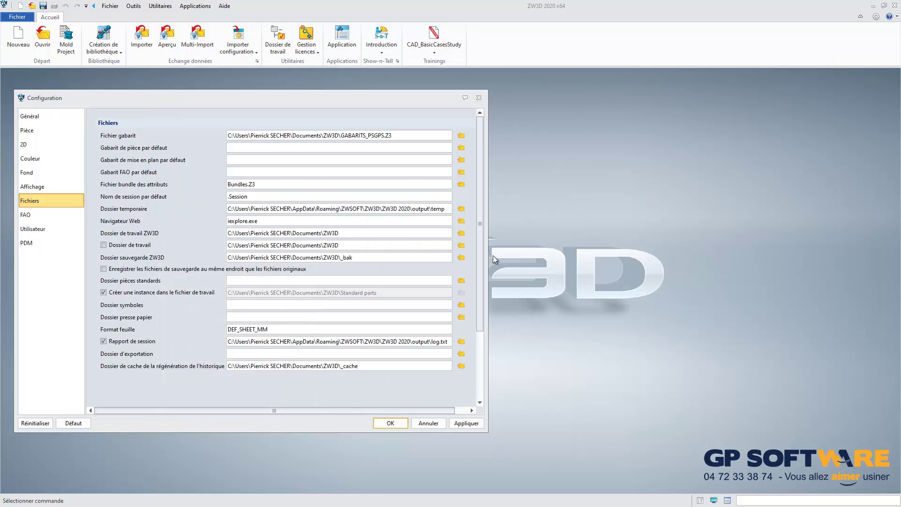
Choose GABARITS_PSGPS.Z3 as the template file and close the configuration to reveal the opened file's object list
click(461, 137)
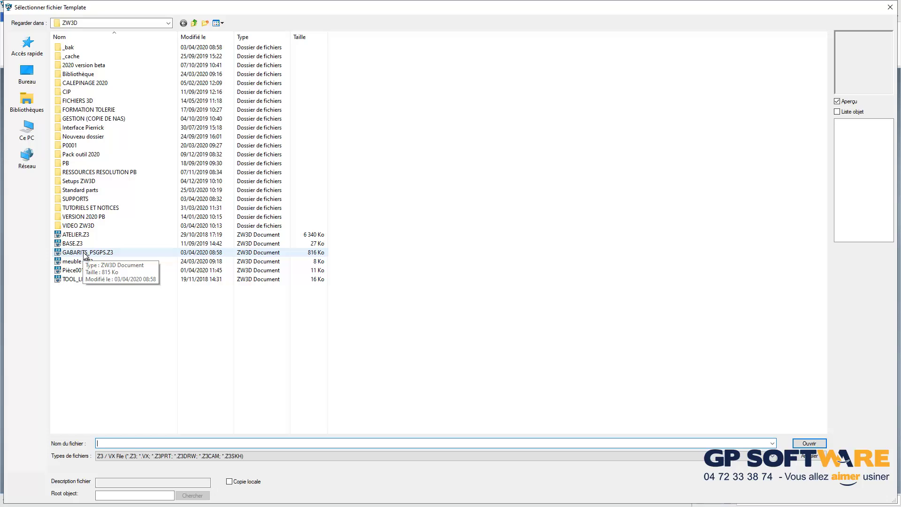
click(84, 254)
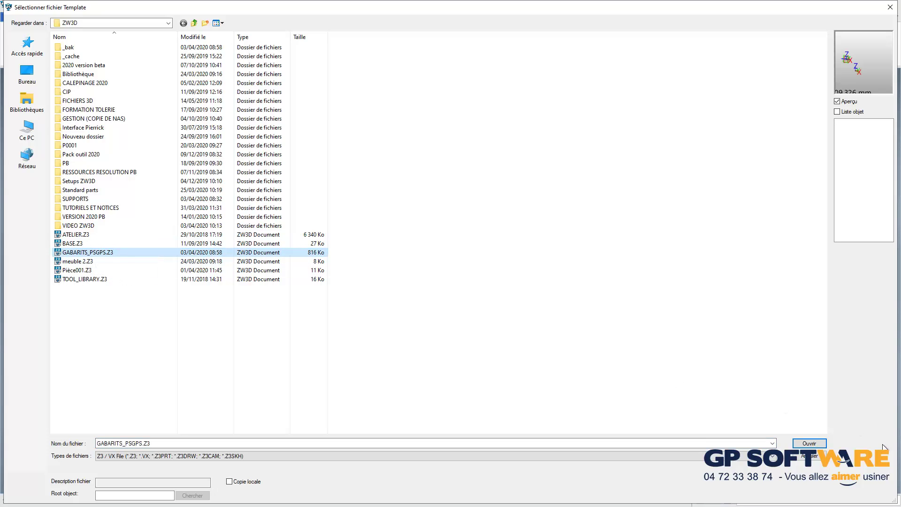
key(Return)
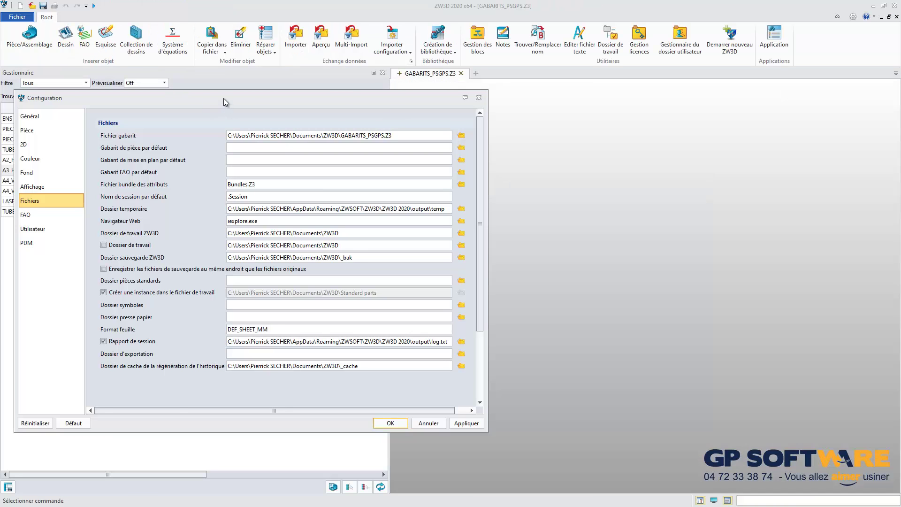
drag(223, 98, 617, 107)
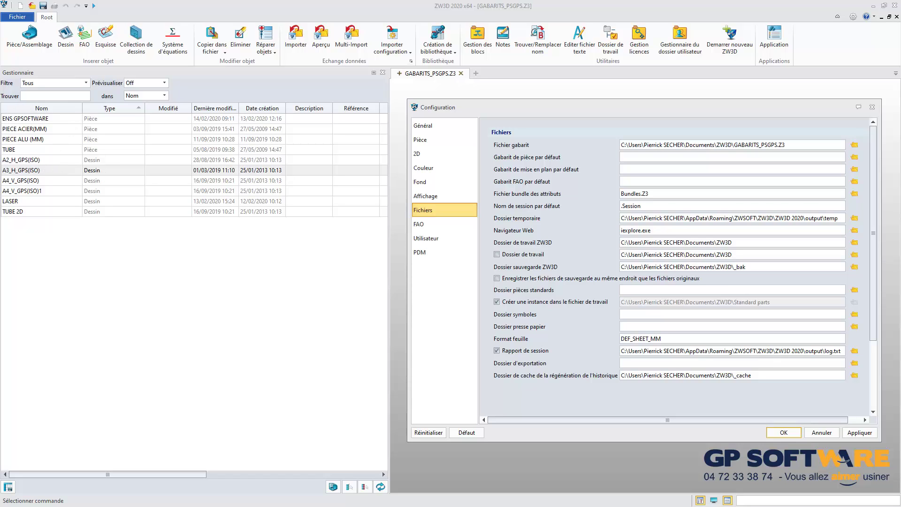
click(872, 107)
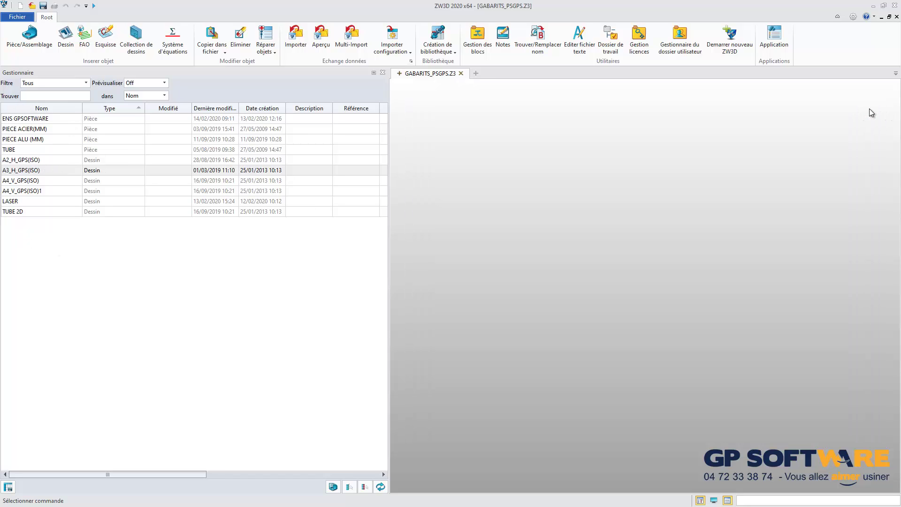
Compare the drawing and part/assembly templates offered for a new file, and cancel the creation
click(476, 74)
drag(458, 134, 532, 119)
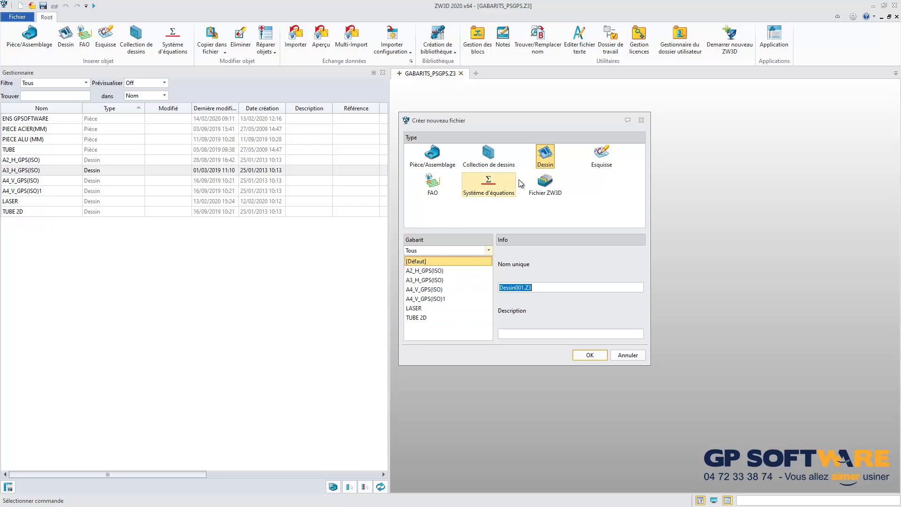
click(426, 163)
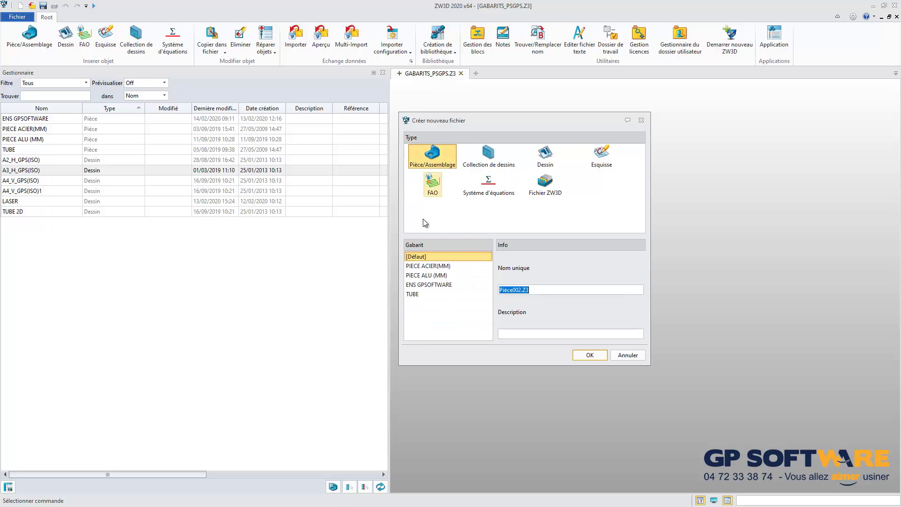
click(627, 355)
Open the PIECE ACIER(MM) template, examine its physical attributes such as the material, and return to the object list
click(23, 130)
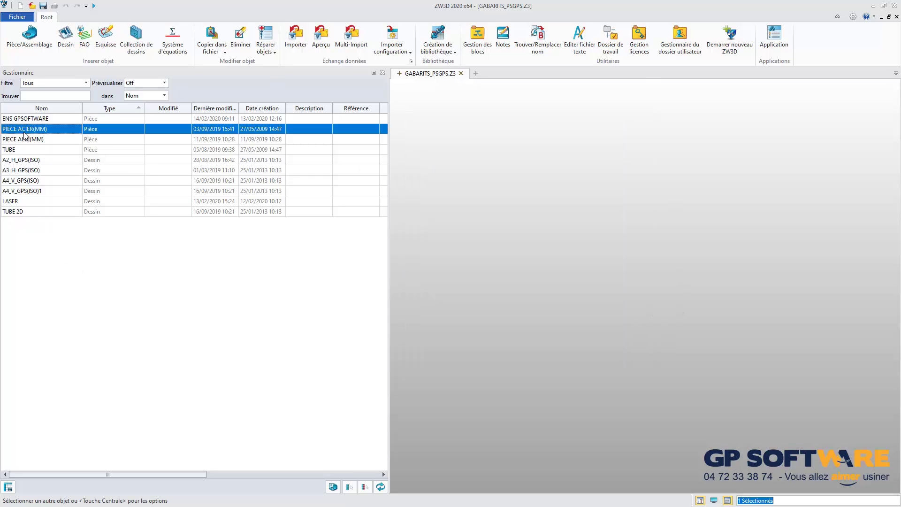
double_click(24, 129)
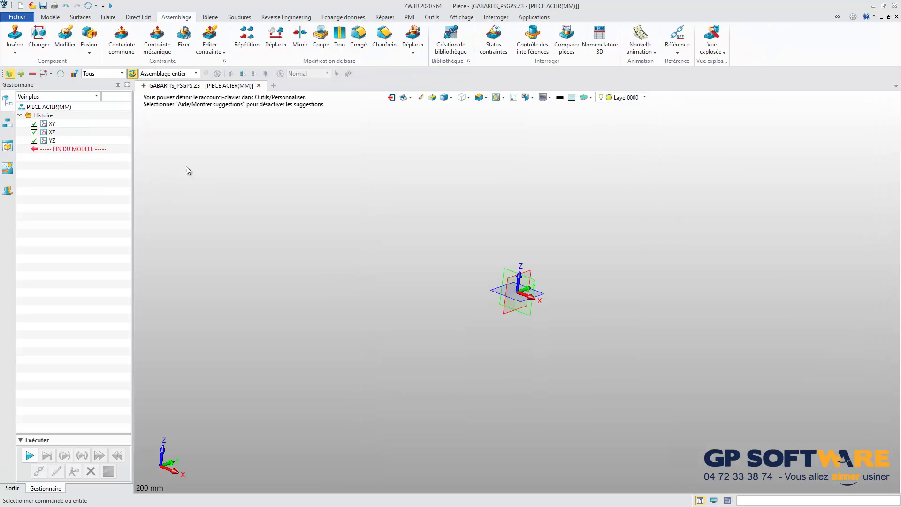
click(432, 16)
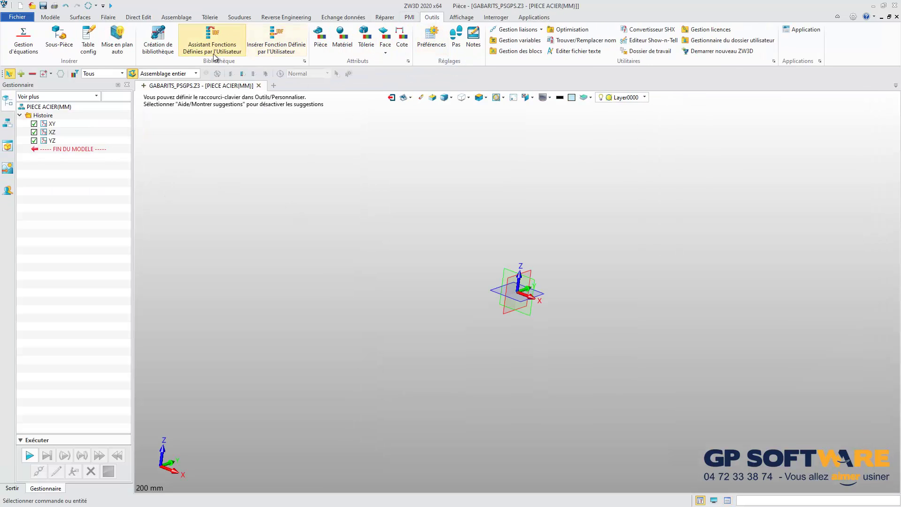
click(322, 47)
click(249, 127)
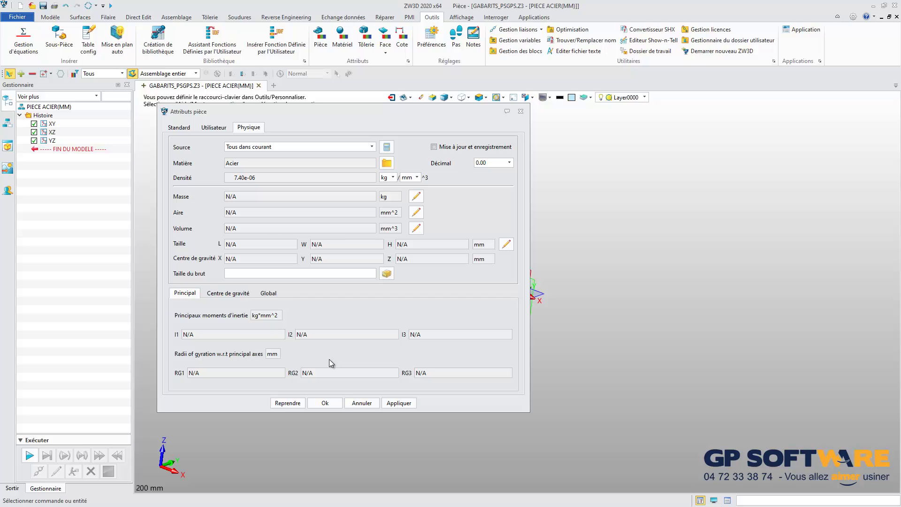
click(325, 403)
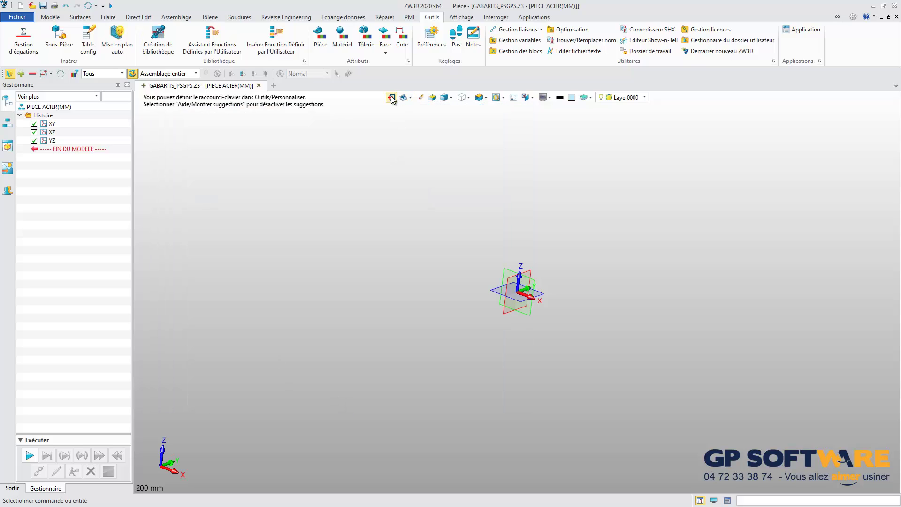
click(392, 98)
Open the ENS GPSOFTWARE template, examine its 3D bill of materials with the Type and Nature choices, and return to the object list
click(28, 121)
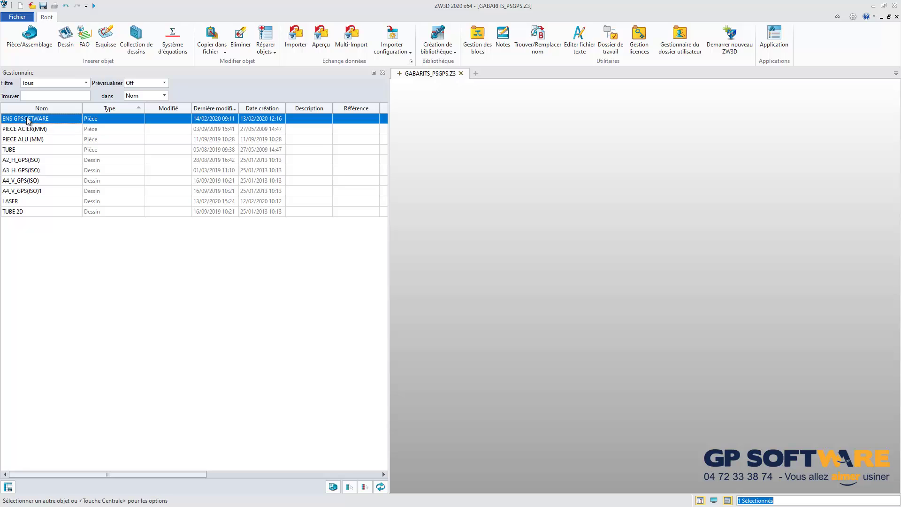
double_click(37, 120)
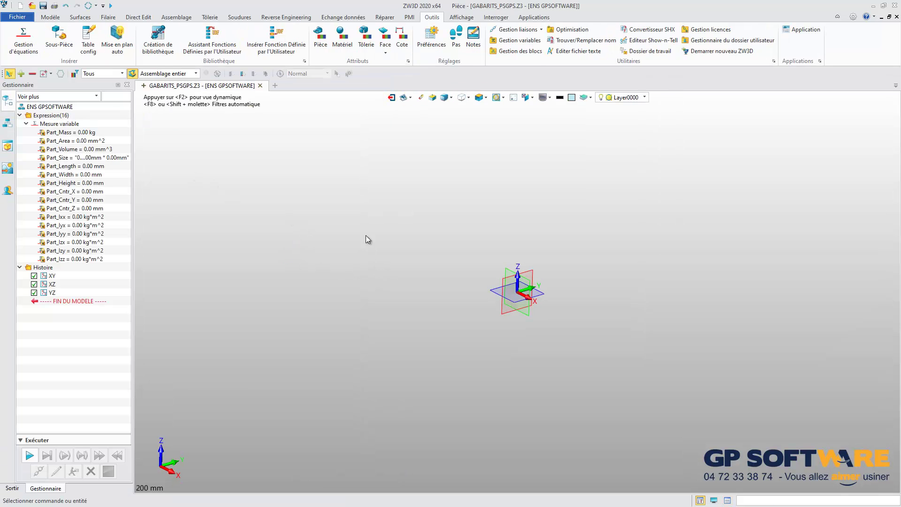
click(177, 17)
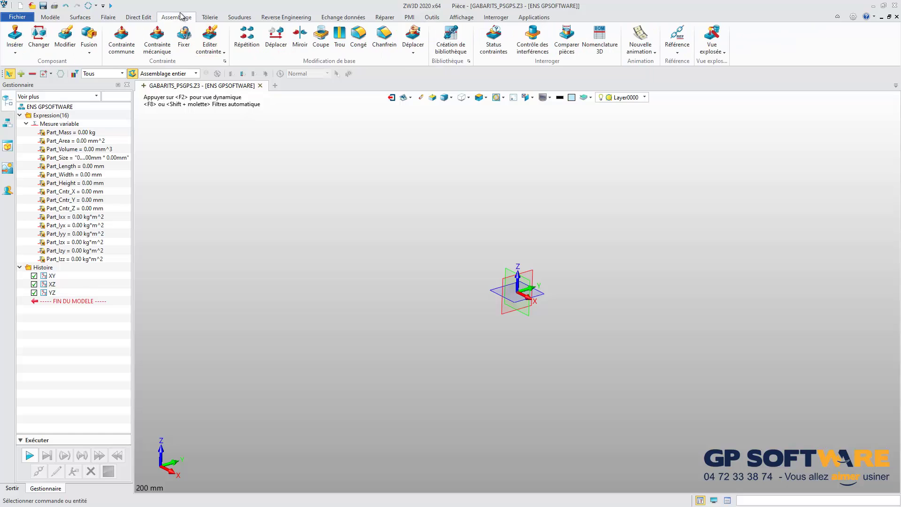
click(599, 39)
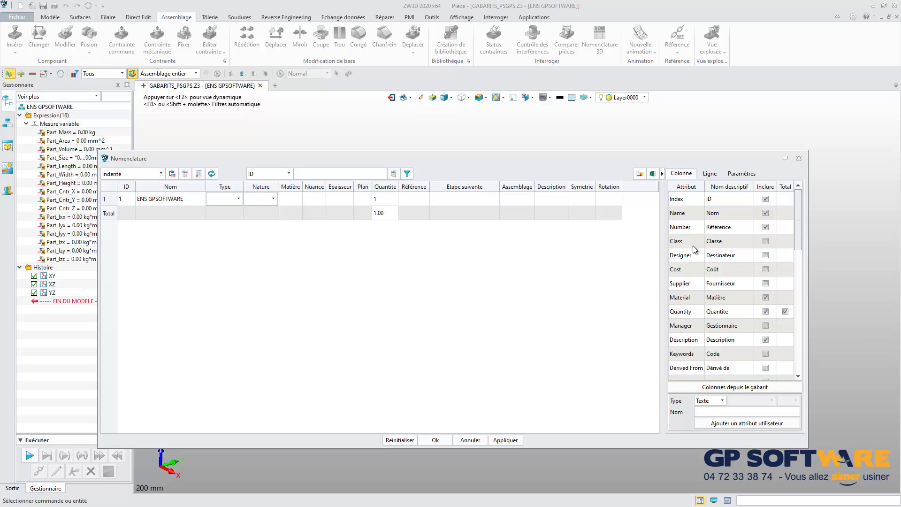
click(239, 199)
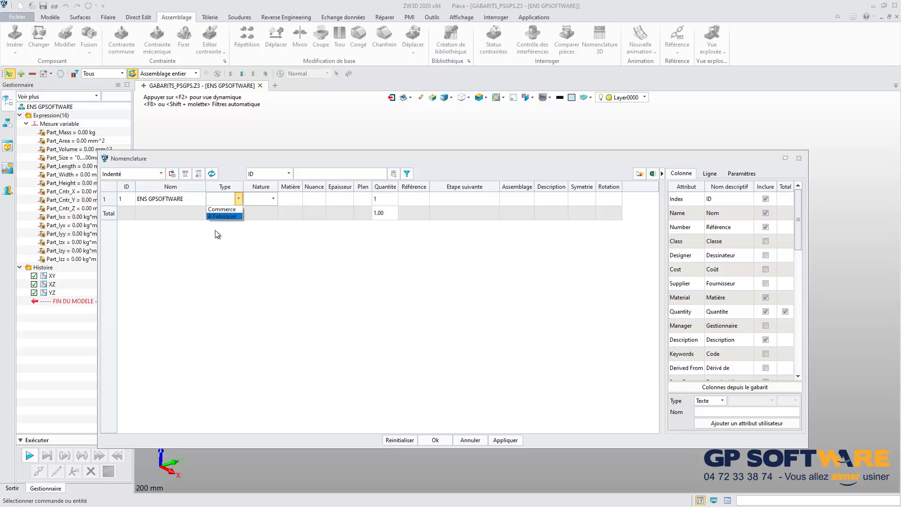
click(273, 198)
click(259, 217)
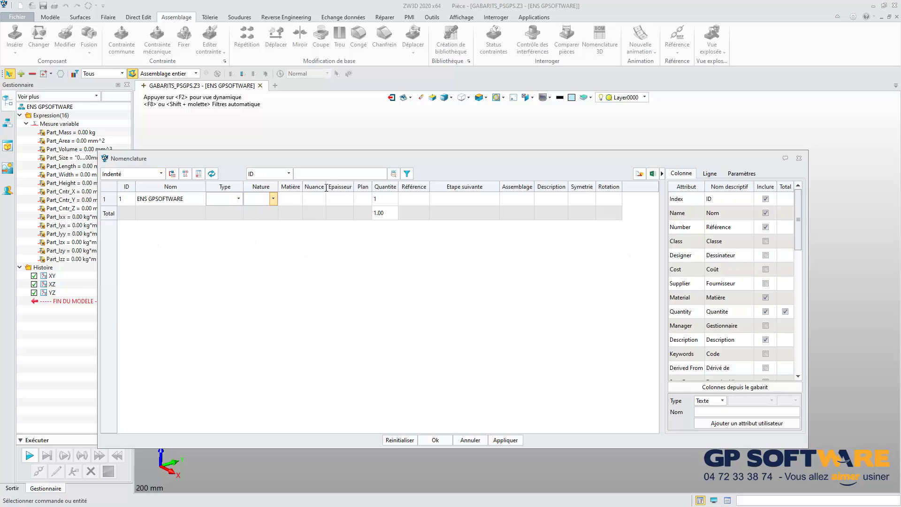
drag(334, 160, 341, 136)
click(442, 416)
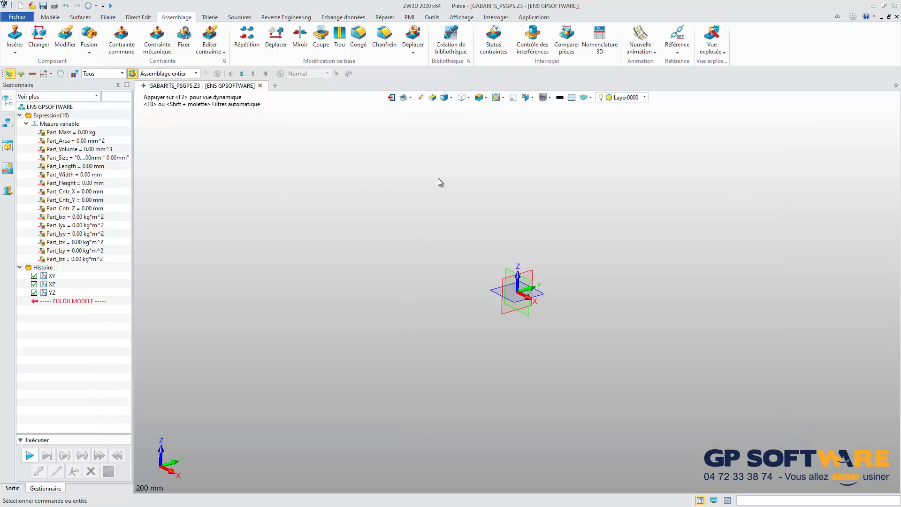
click(392, 99)
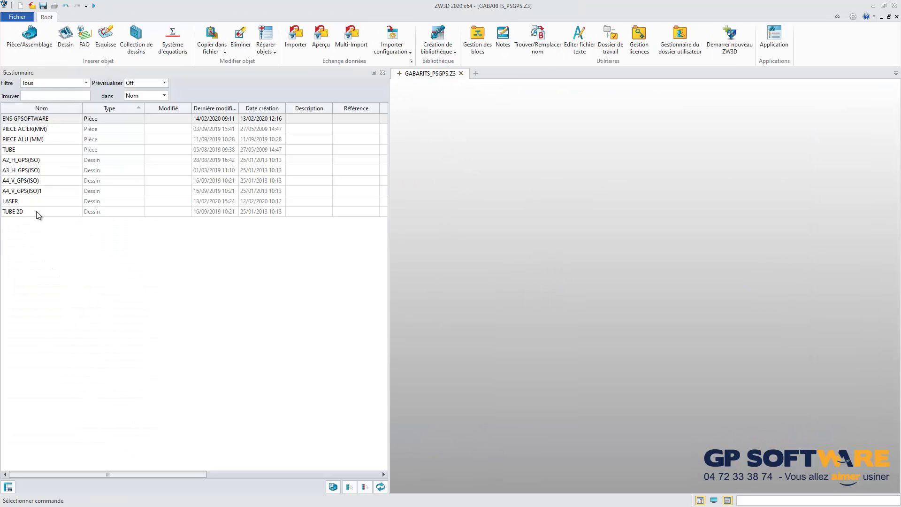
Open the A3_H_GPS(ISO) drawing template, examine its sheet frame and title block, and return to the object list
double_click(31, 171)
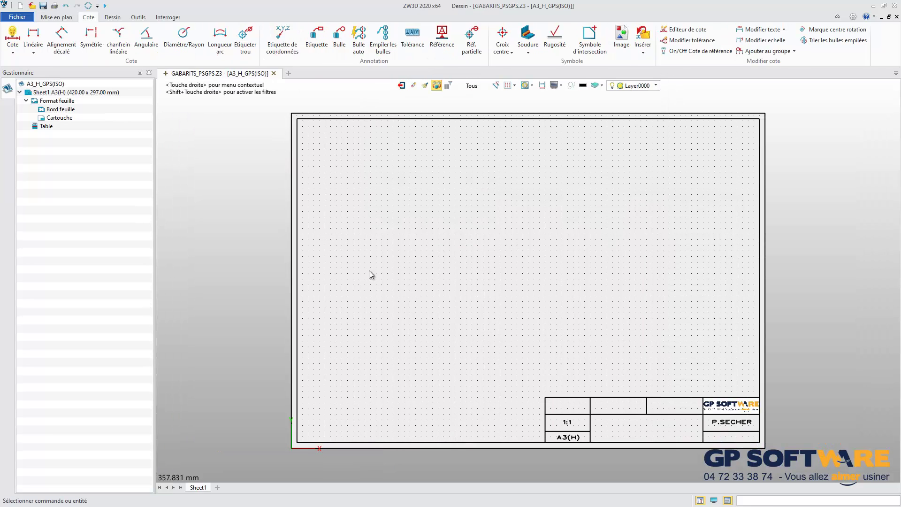
middle_drag(369, 274, 256, 272)
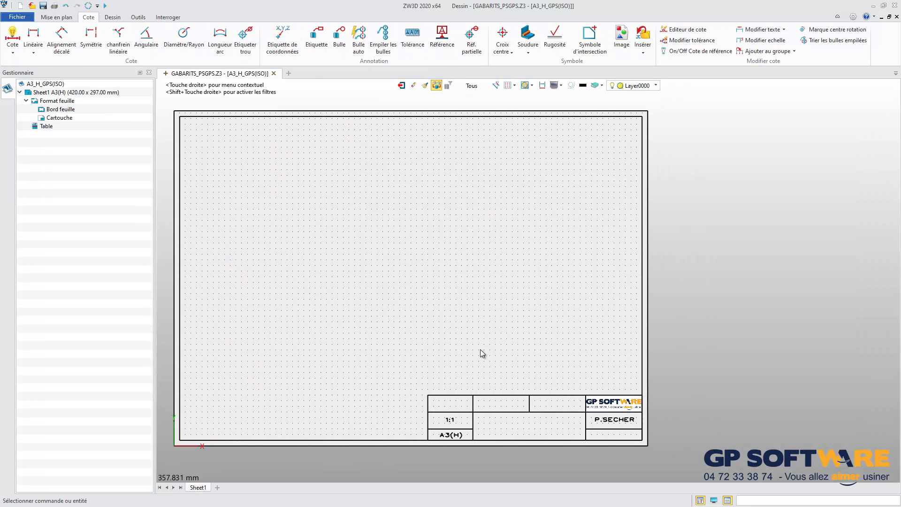
mouse_move(409, 305)
middle_down()
mouse_move(422, 314)
mouse_move(416, 346)
mouse_move(401, 244)
middle_up()
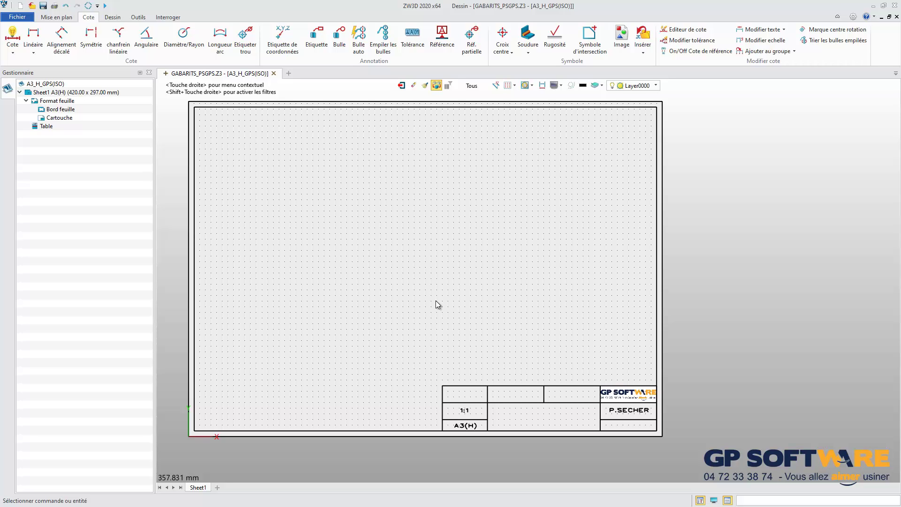
click(402, 85)
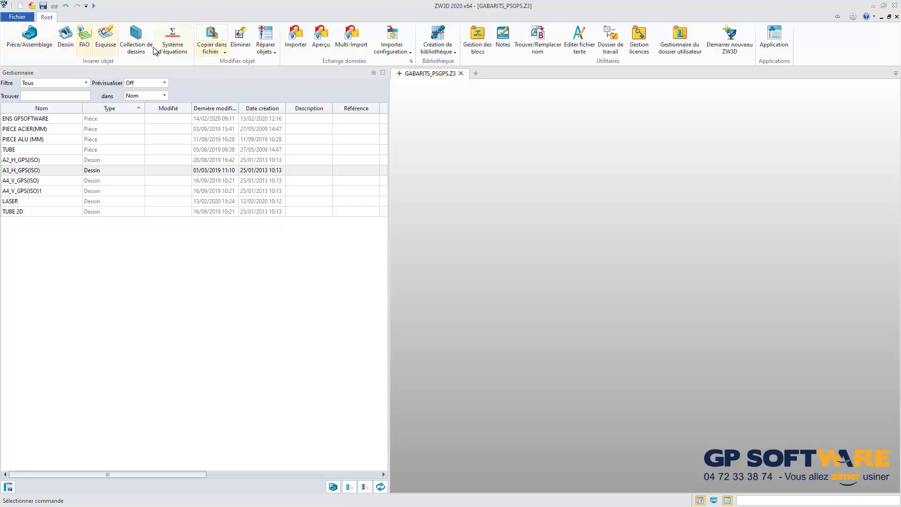
Add a new part with the default template and default name to the template file, return to the object list, and save
click(29, 35)
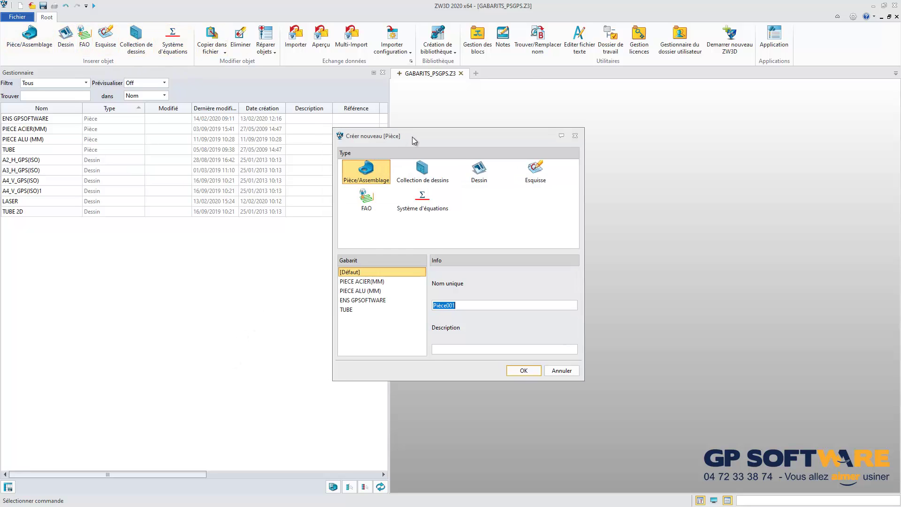
click(535, 371)
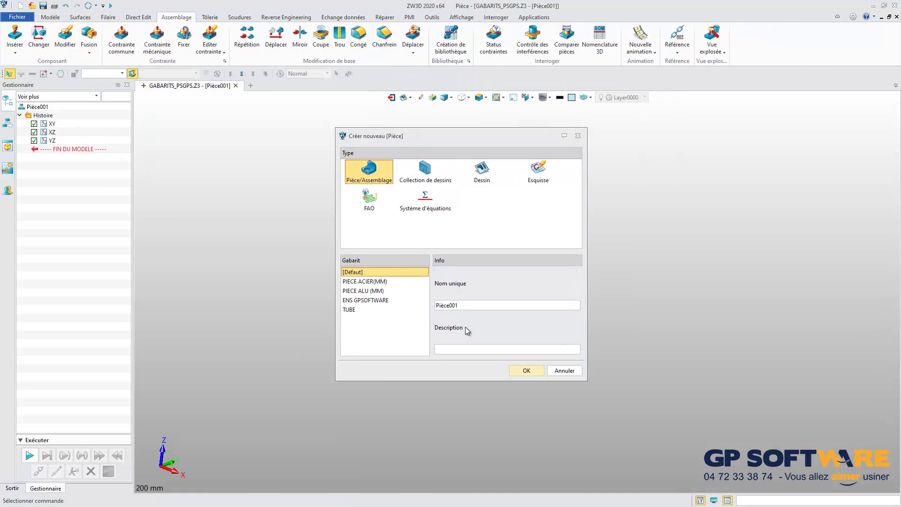
click(393, 97)
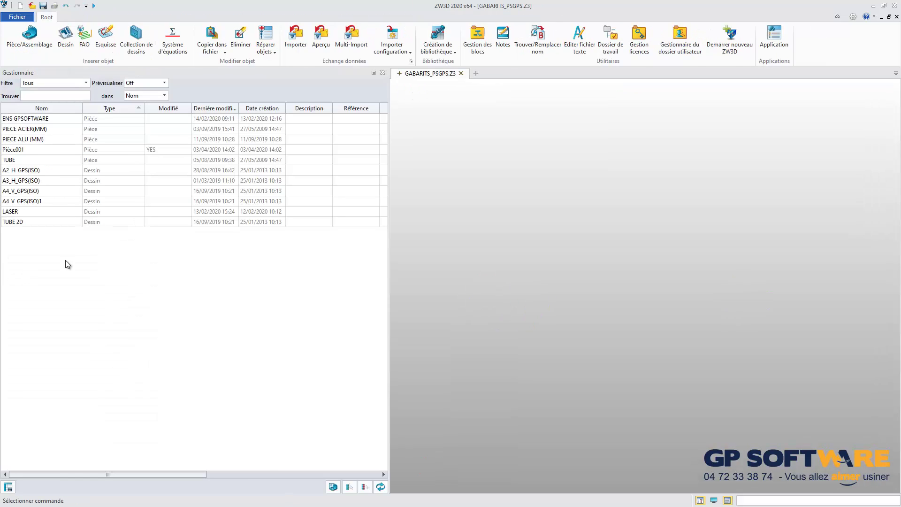
click(35, 150)
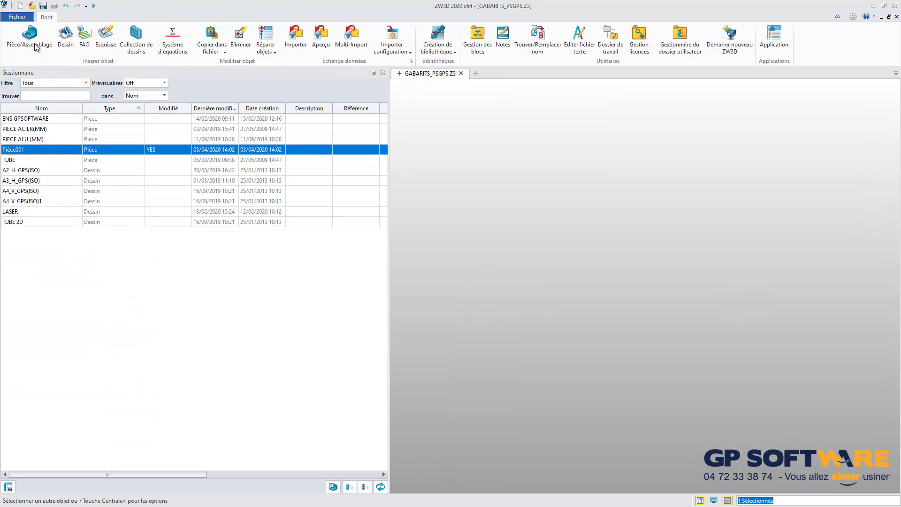
click(43, 6)
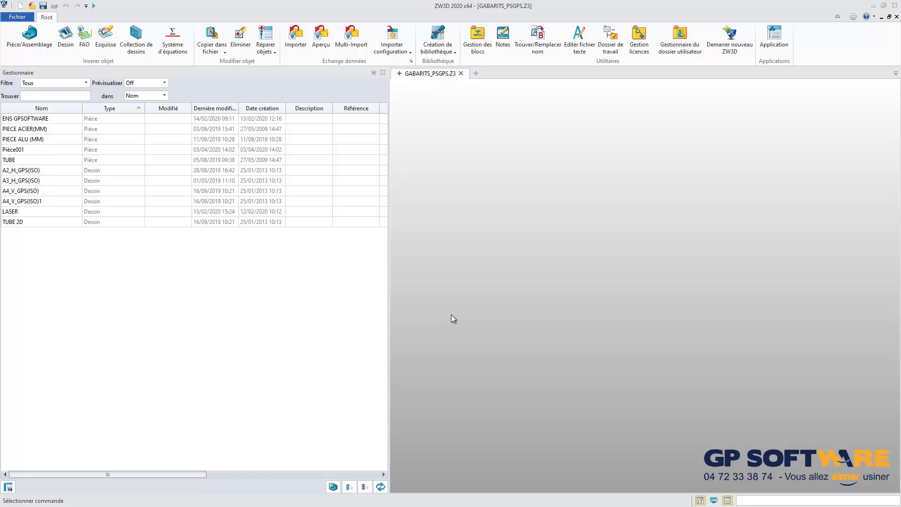
Check the part templates offered for a new file by selecting Pièce001, cancel the creation, and narrow the object manager
click(475, 74)
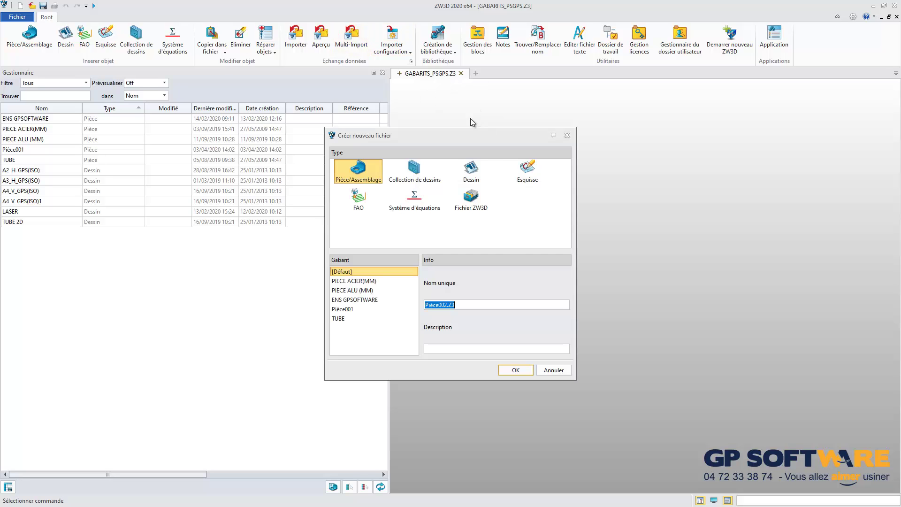
click(439, 279)
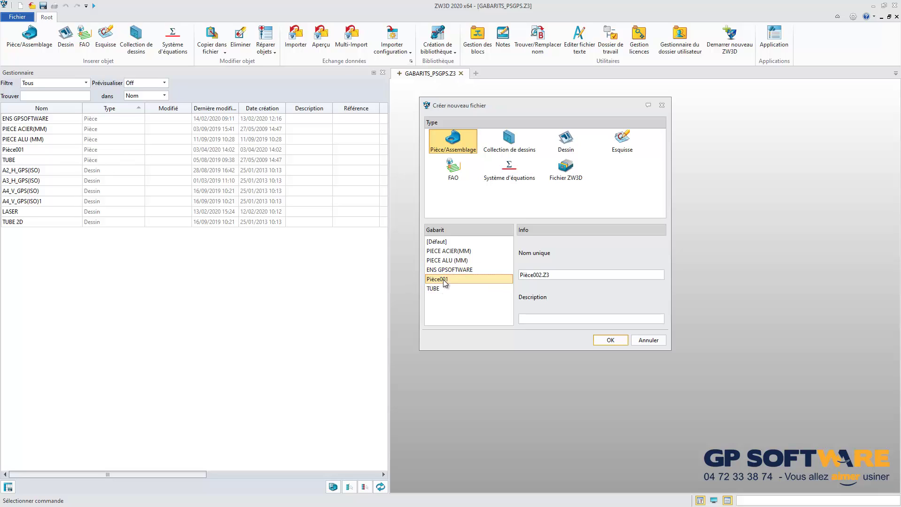
click(647, 341)
drag(389, 302, 312, 313)
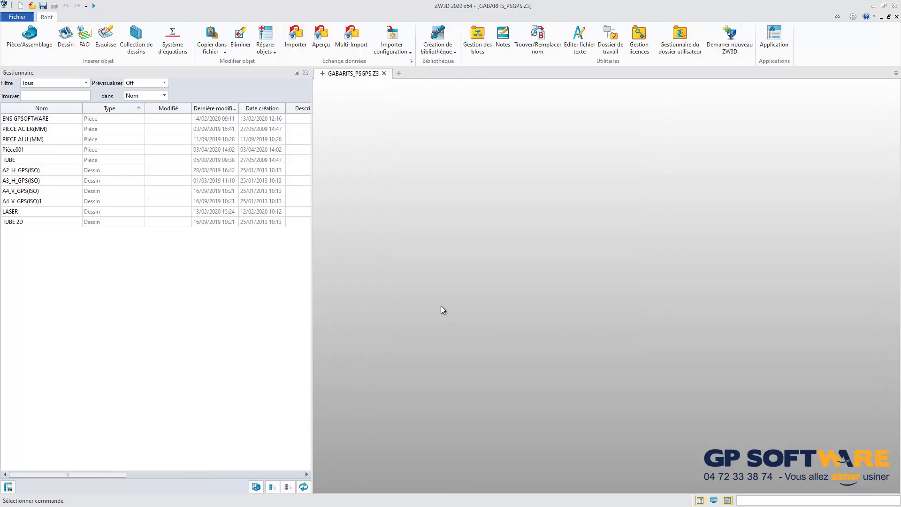